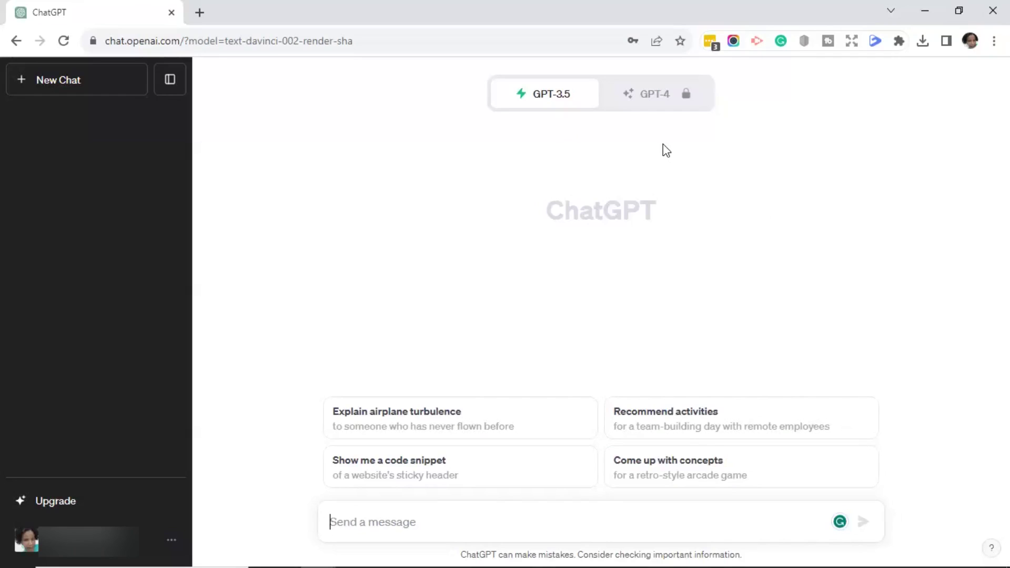
Step: From the locked GPT-4 tab, open the upgrade options and choose the $20/month Plus plan
mouse_move(630, 94)
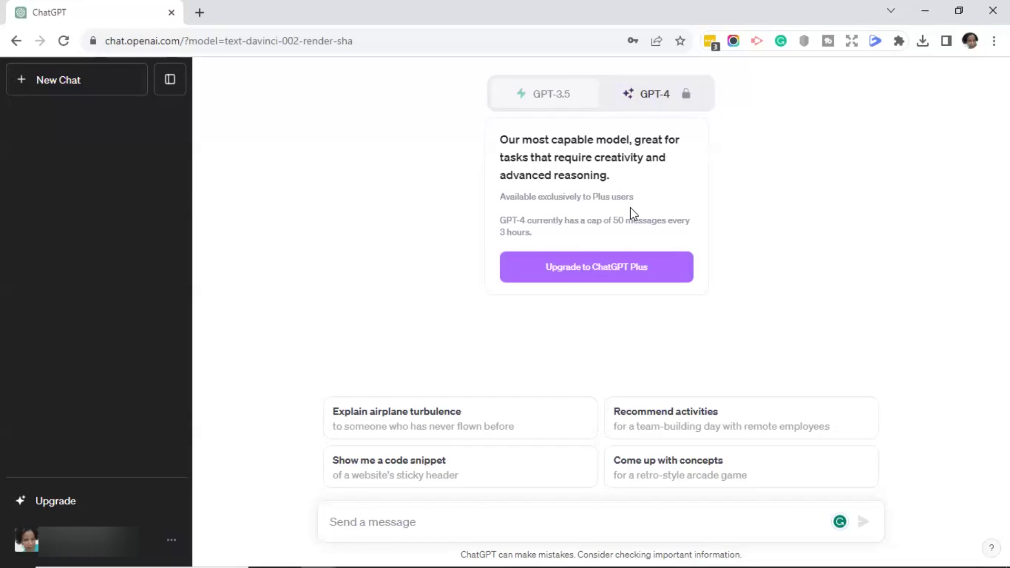
click(615, 267)
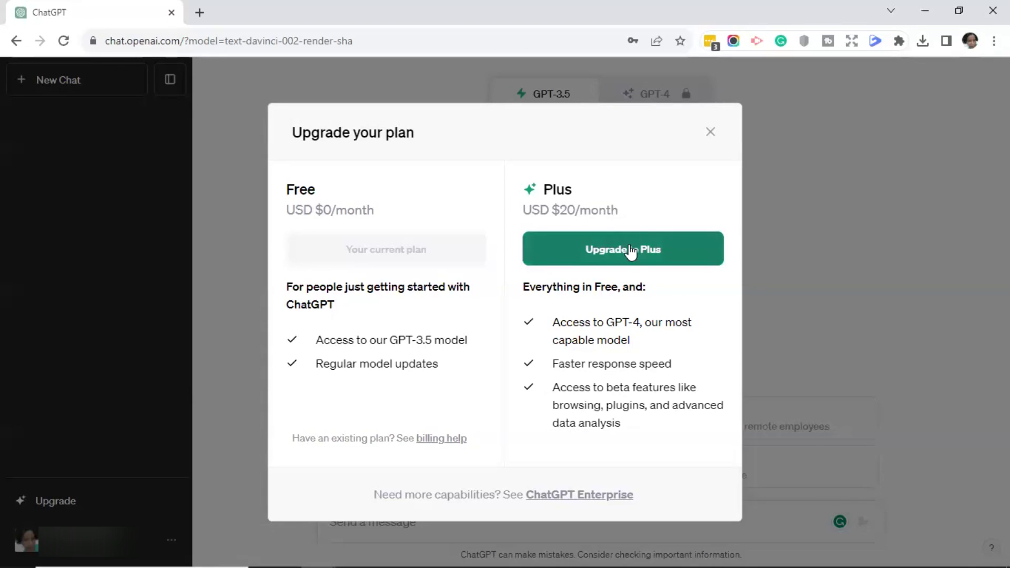
click(630, 250)
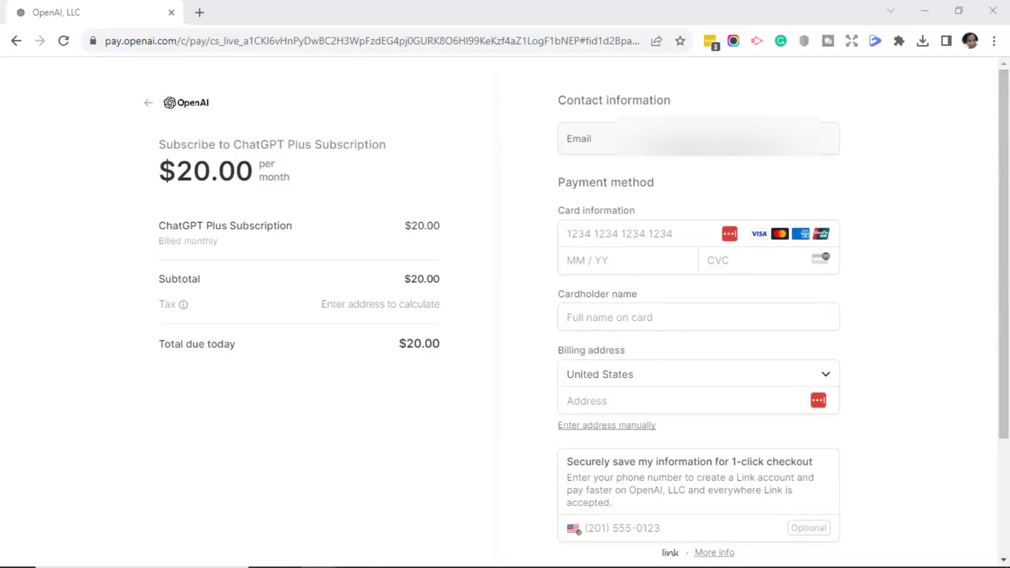
Step: Review the $20.00/month Stripe checkout form, down to the card fields and Subscribe button
scroll(907, 348, down, 3)
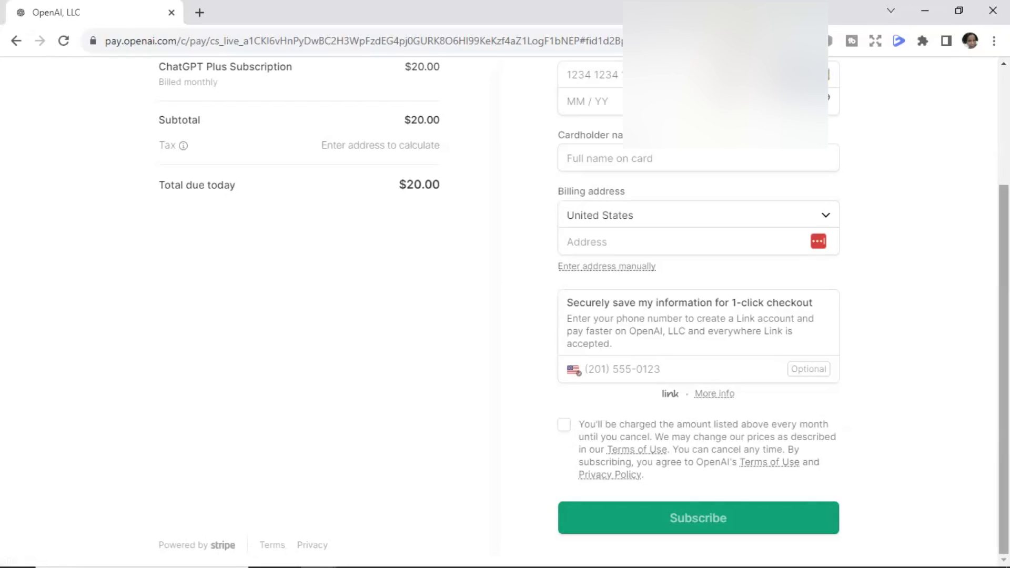
scroll(1004, 315, up, 3)
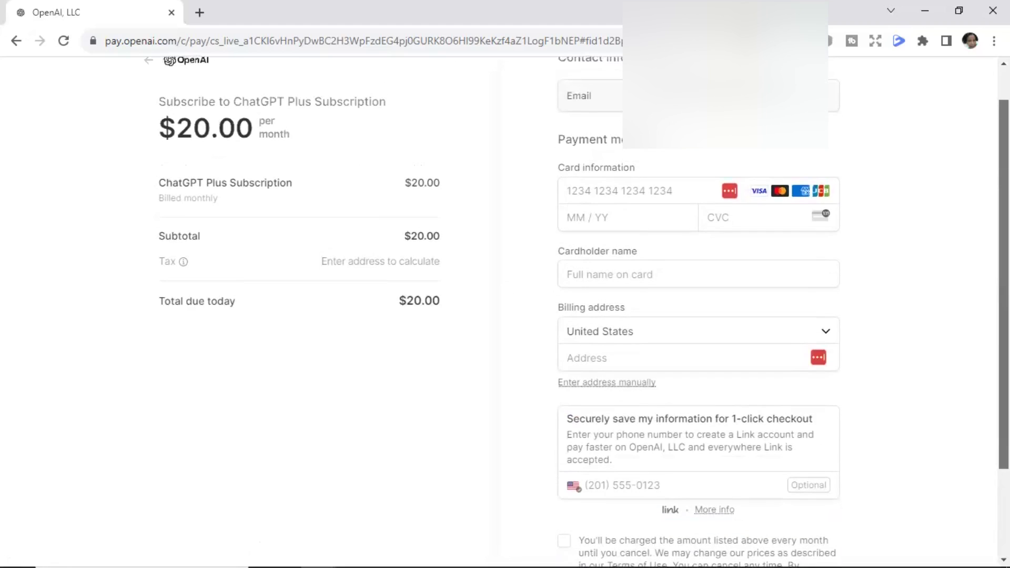
scroll(1004, 315, up, 1)
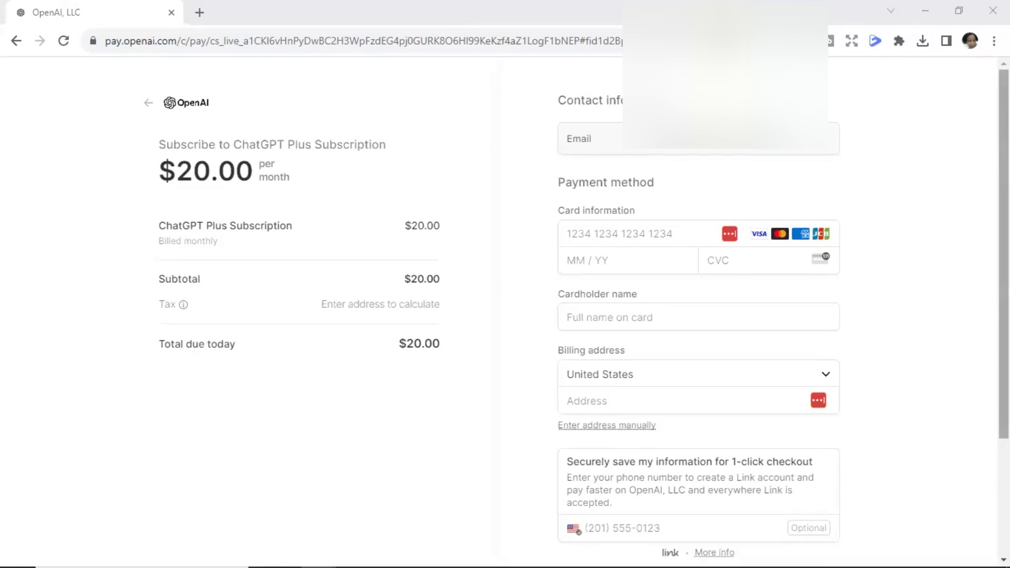
scroll(1004, 315, down, 1)
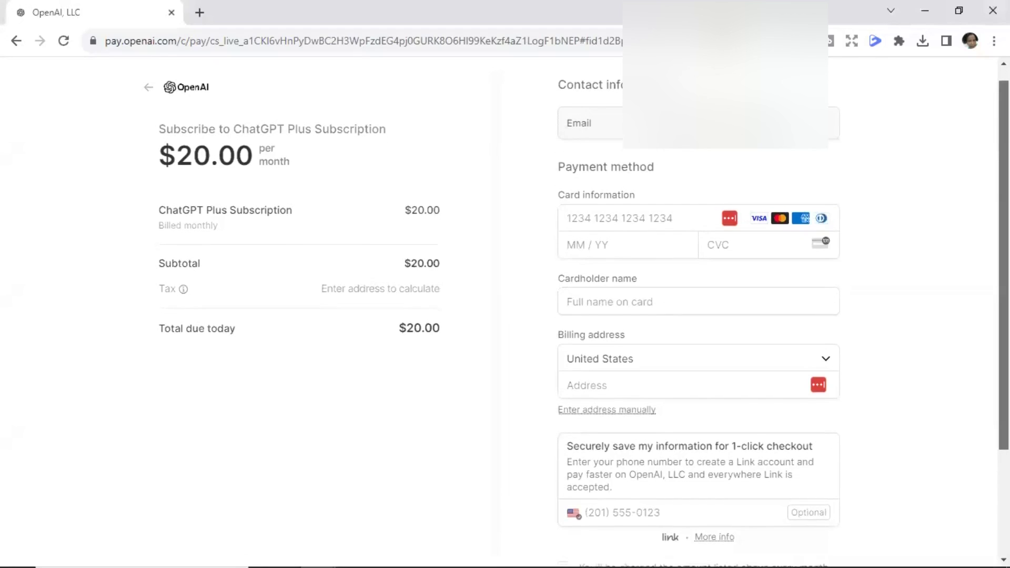
scroll(1004, 316, down, 1)
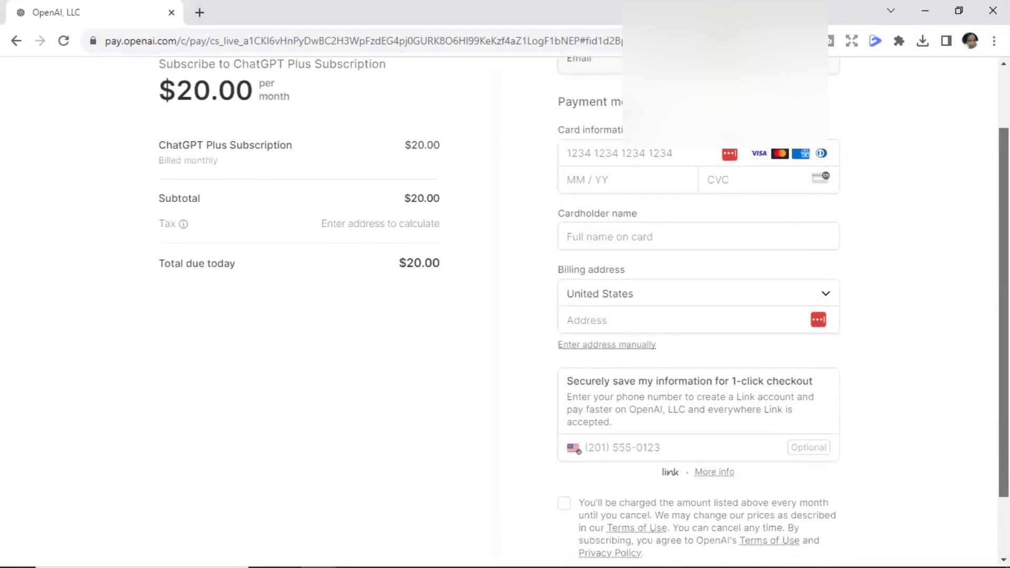
scroll(527, 315, down, 1)
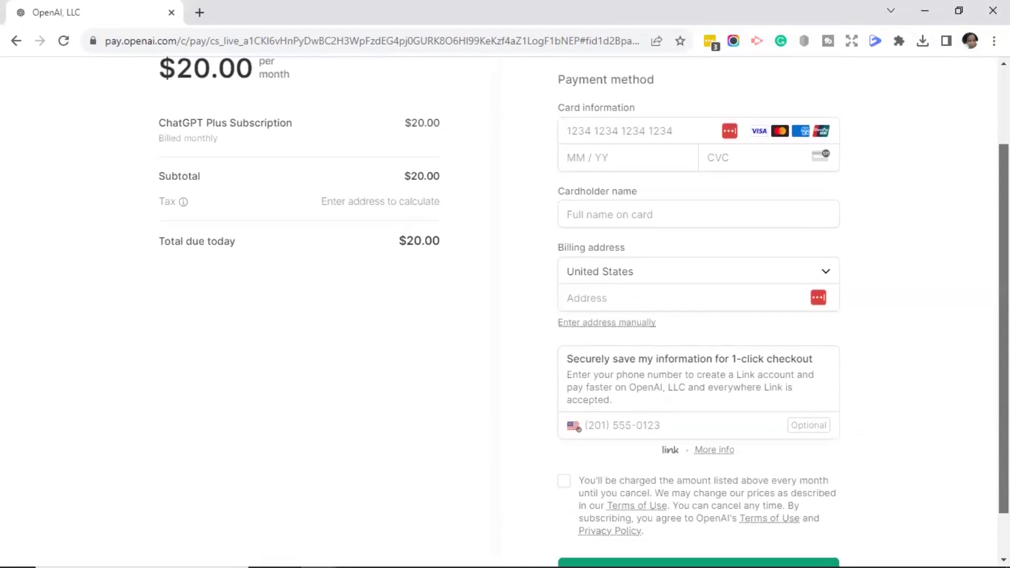
scroll(985, 346, down, 1)
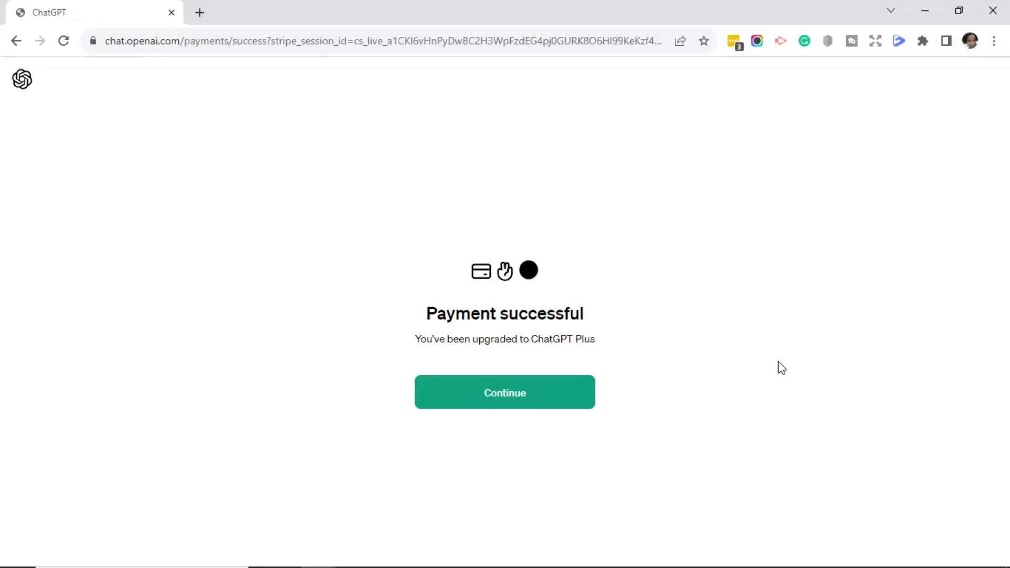
Step: Continue from the Payment successful page back to ChatGPT, now showing the PLUS badge
click(525, 400)
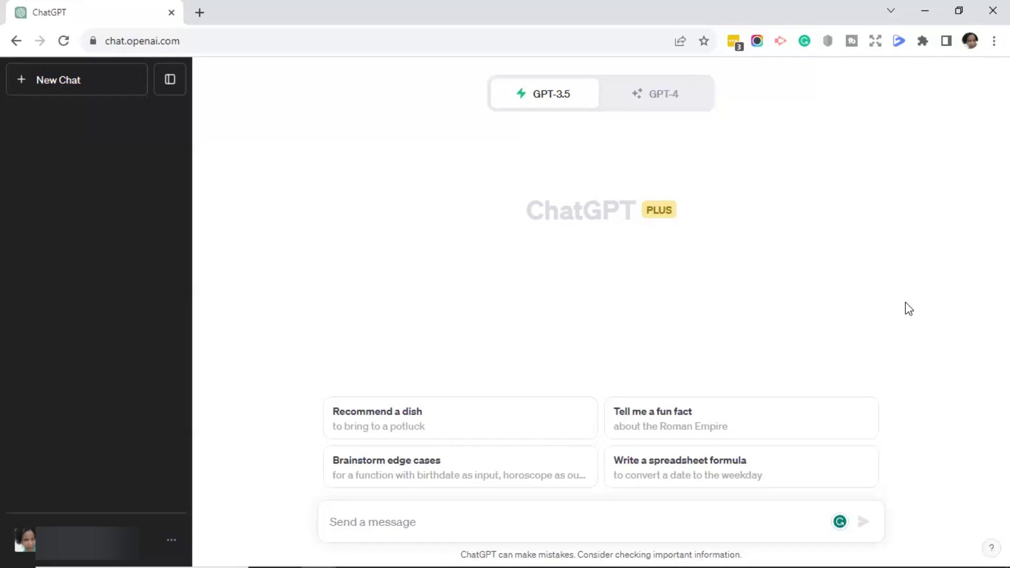
Step: Highlight the ChatGPT PLUS heading, then bring up the GPT-4 model options
drag(527, 210, 701, 221)
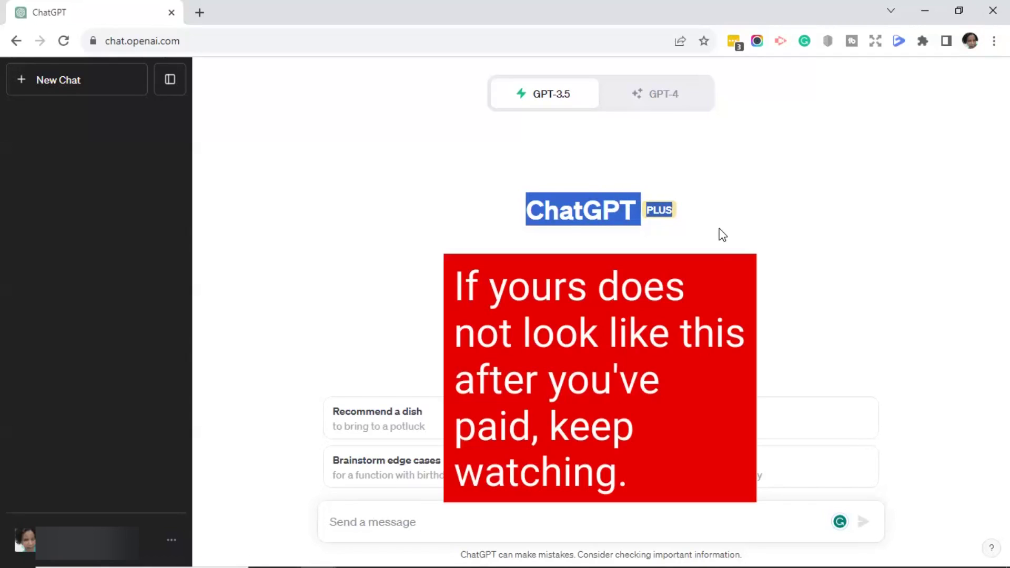
click(549, 98)
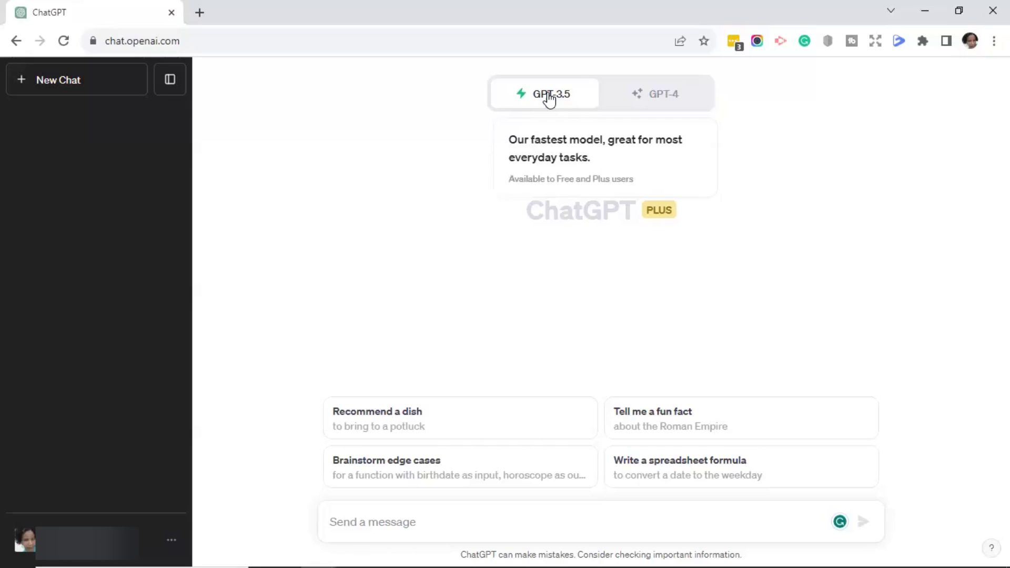
mouse_move(661, 103)
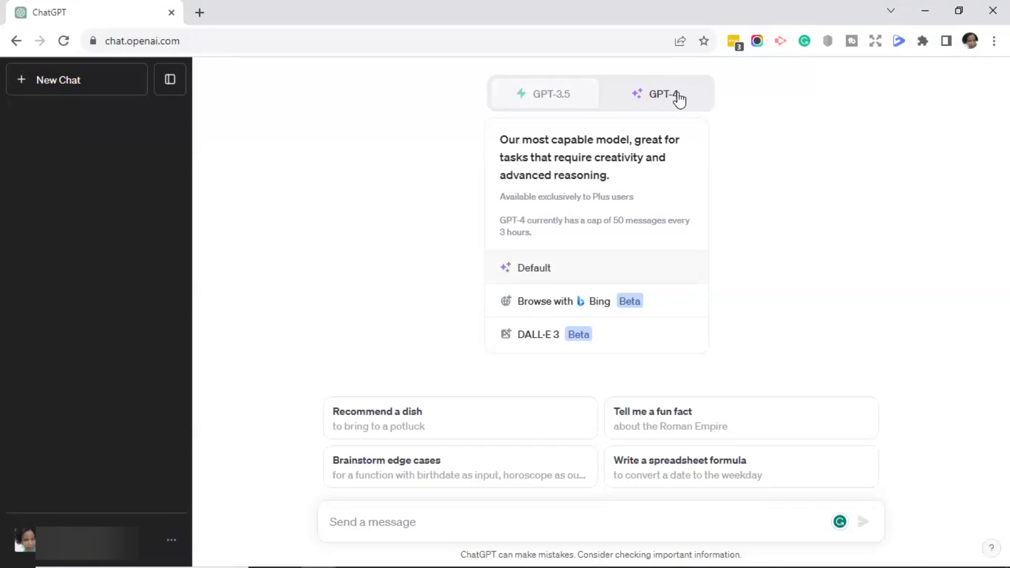
click(678, 99)
Step: Switch the chat model to GPT-4 and pick the DALL-E 3 (Beta) mode
click(534, 95)
mouse_move(644, 100)
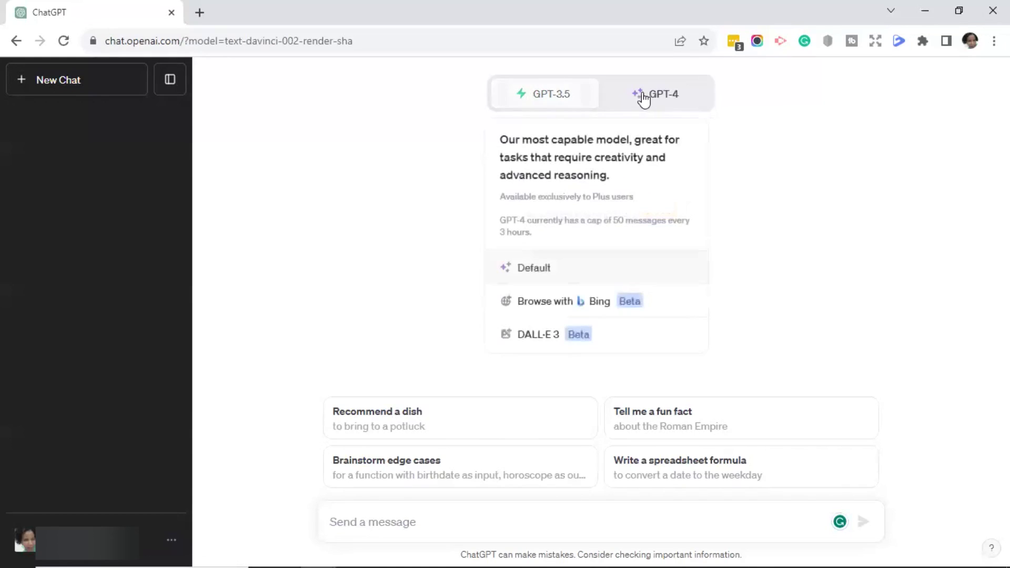
click(671, 99)
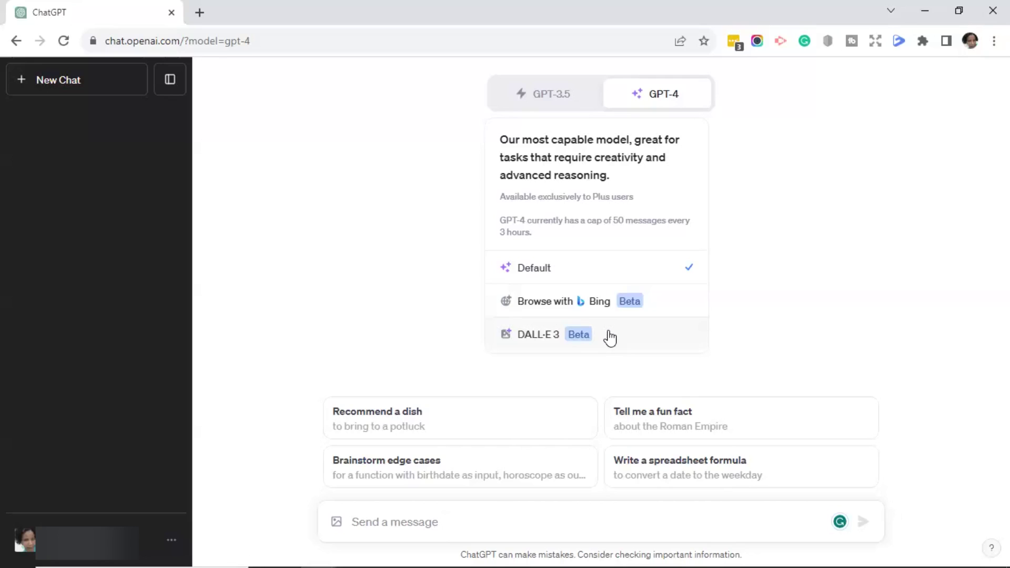
click(605, 337)
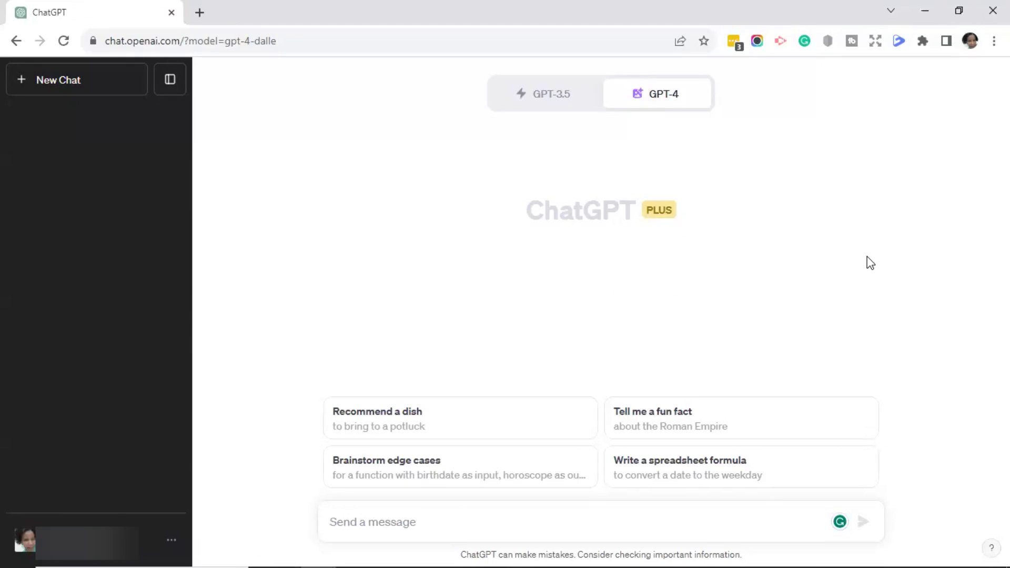
Step: Paste and send the prompt for two small dogs happily running down a rural street
text(Please create an image of two small dogs running happily down a street in a rural area.)
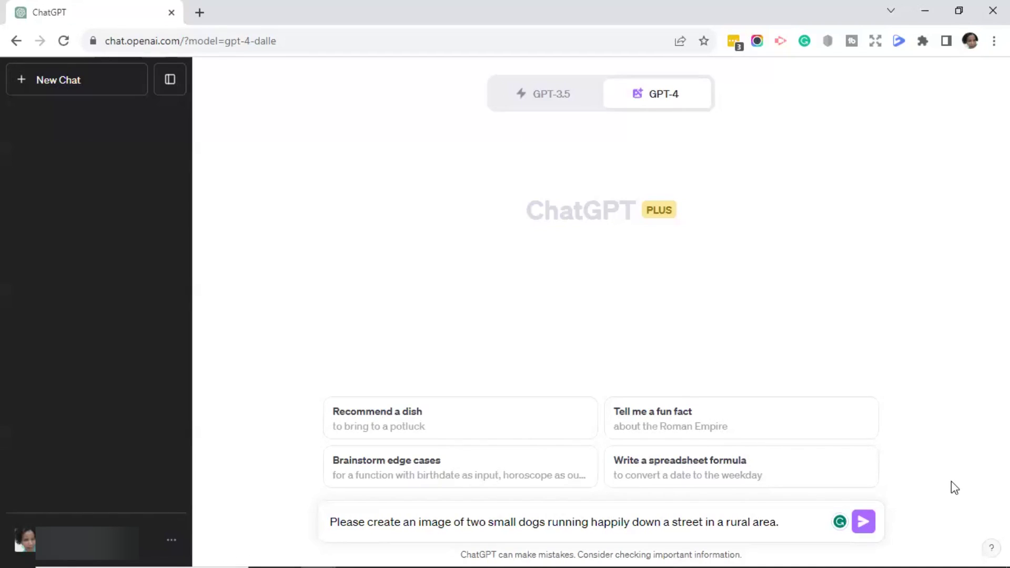
click(864, 522)
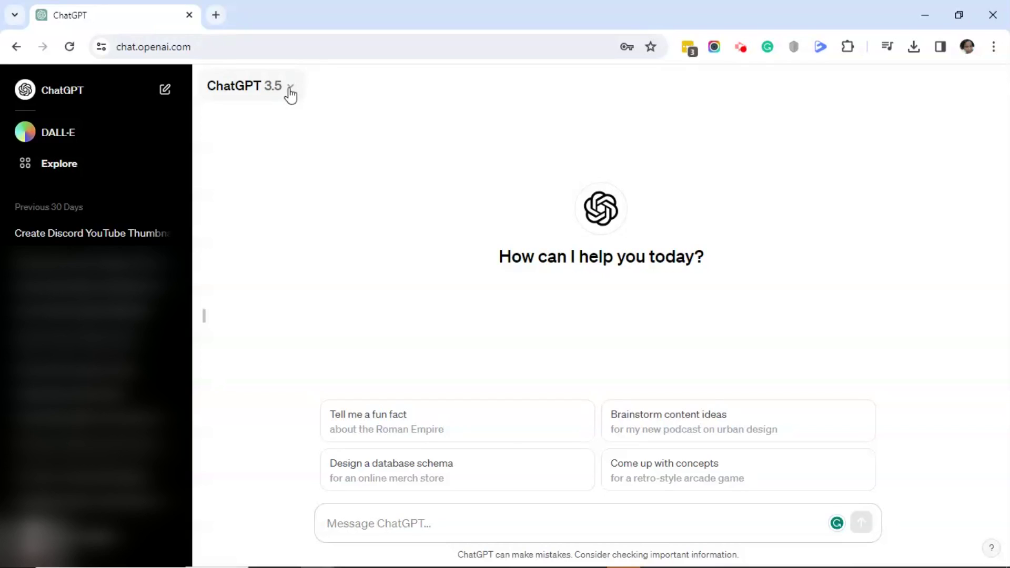
Step: Change the new chat's model from ChatGPT 3.5 to GPT-4
click(290, 90)
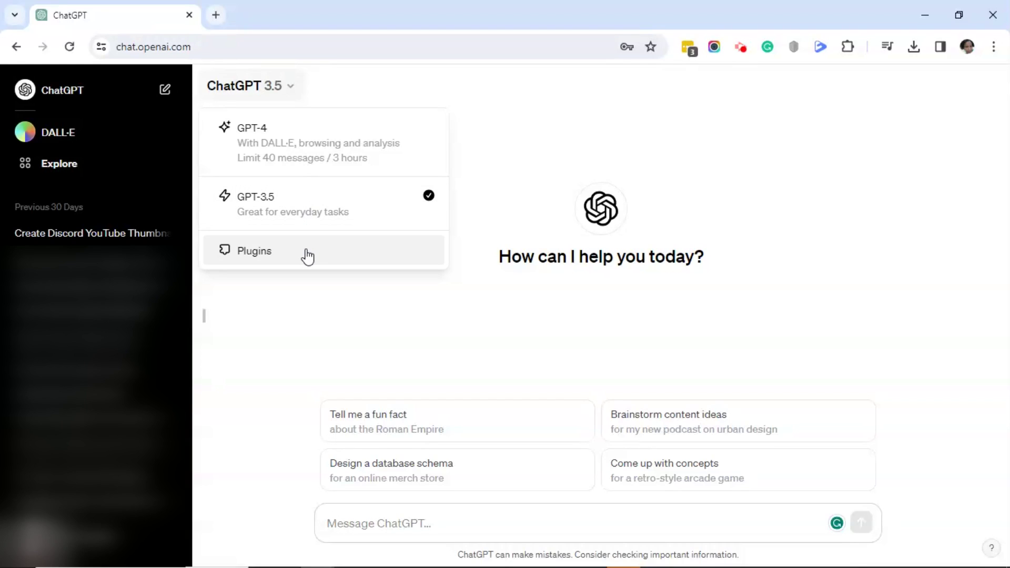
click(431, 151)
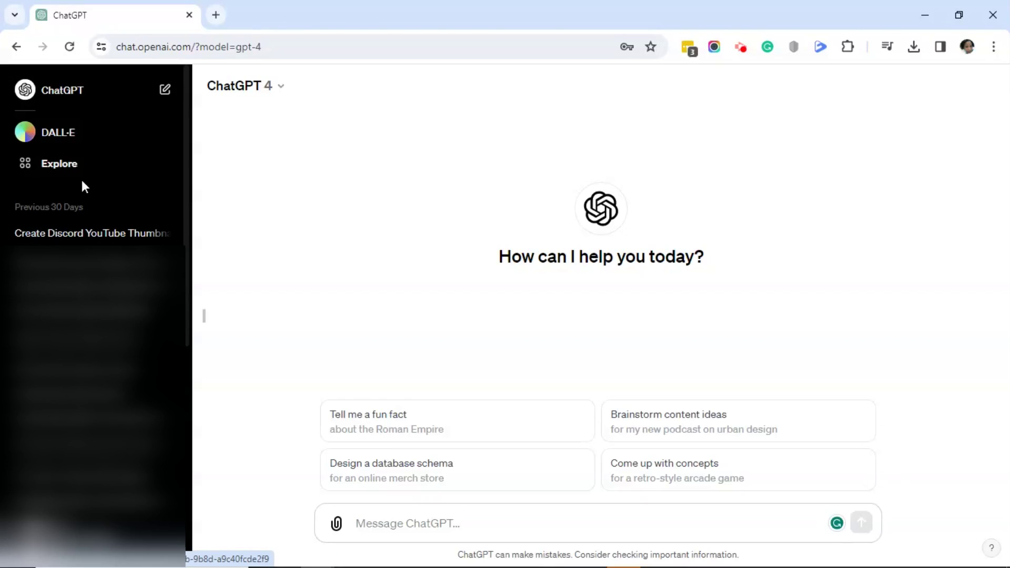
Step: Open Explore GPTs, scroll through the OpenAI-made GPTs, and load more of them
click(70, 168)
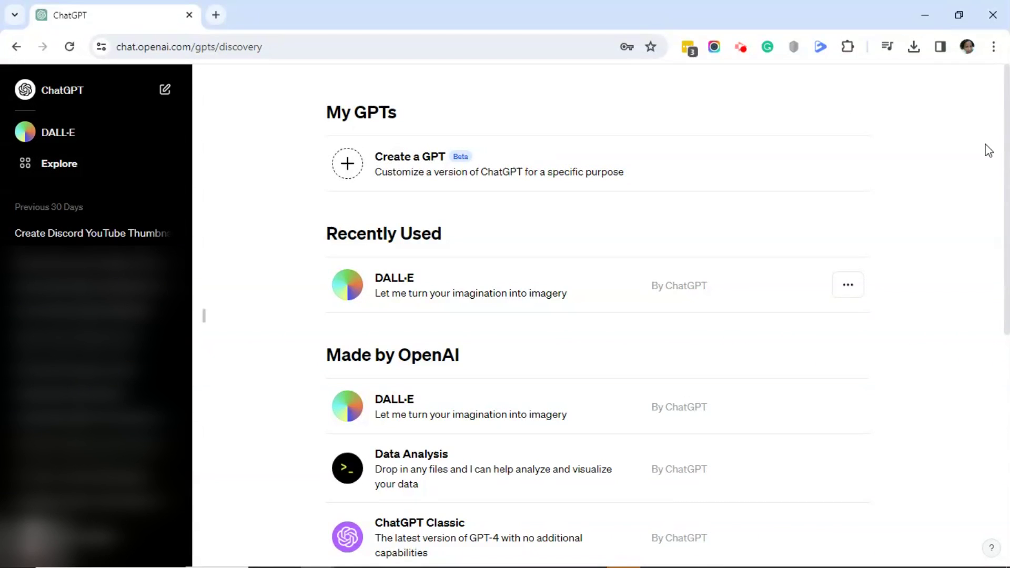
drag(1009, 163, 1008, 160)
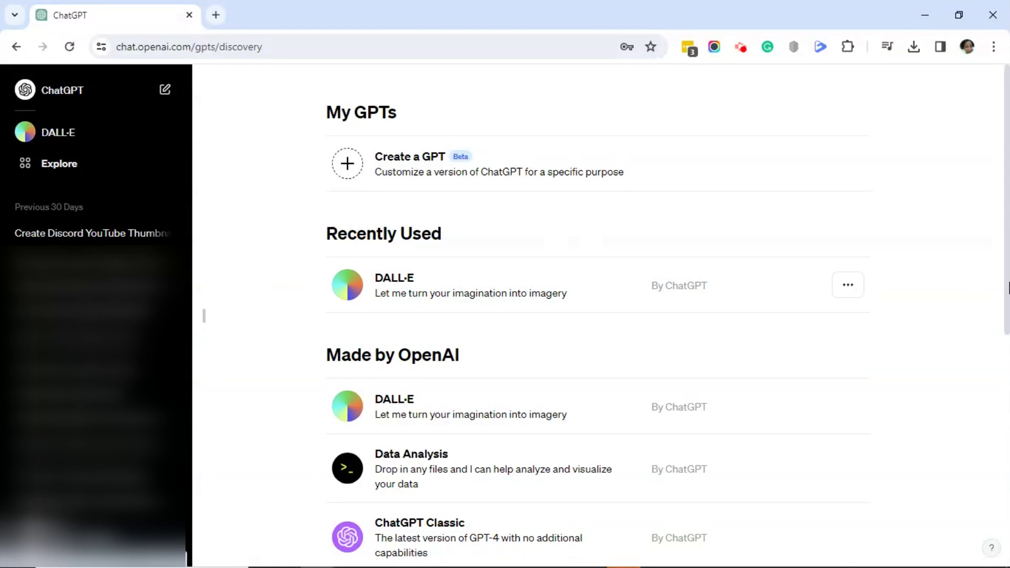
drag(1006, 284, 985, 533)
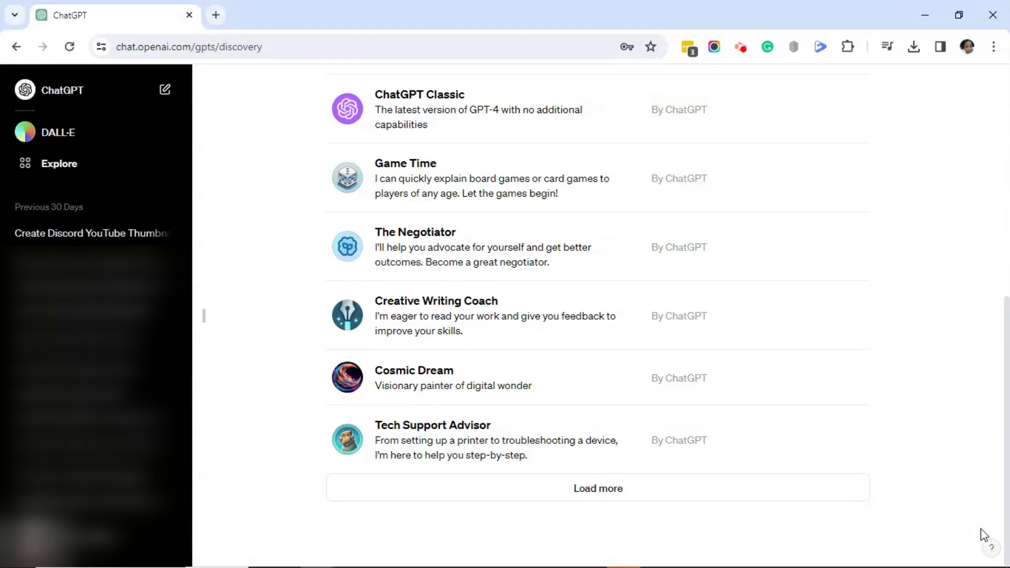
click(605, 497)
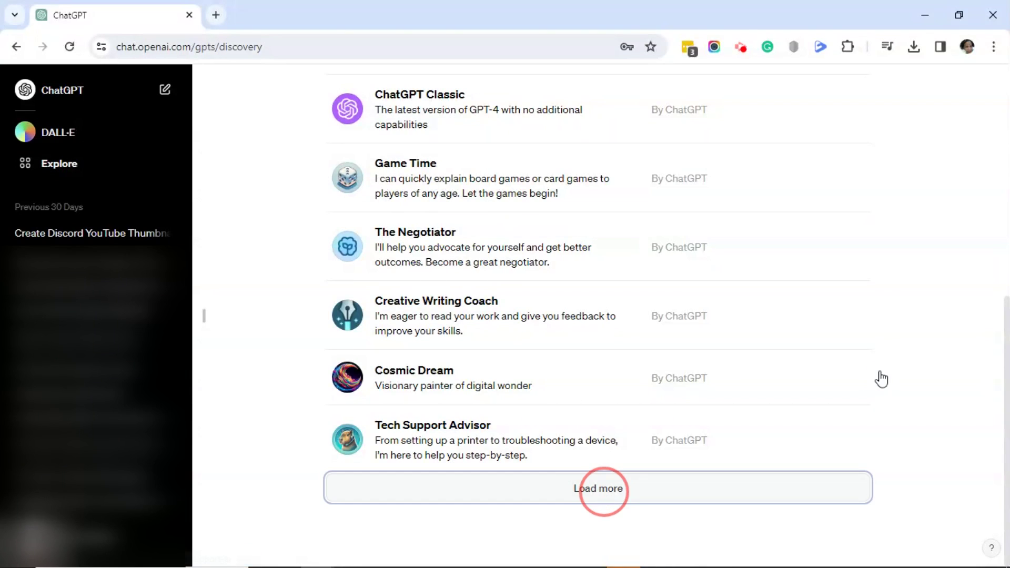
Step: Browse the extra GPTs like Sous Chef and Math Mentor, then return to a fresh chat
drag(1004, 360, 983, 561)
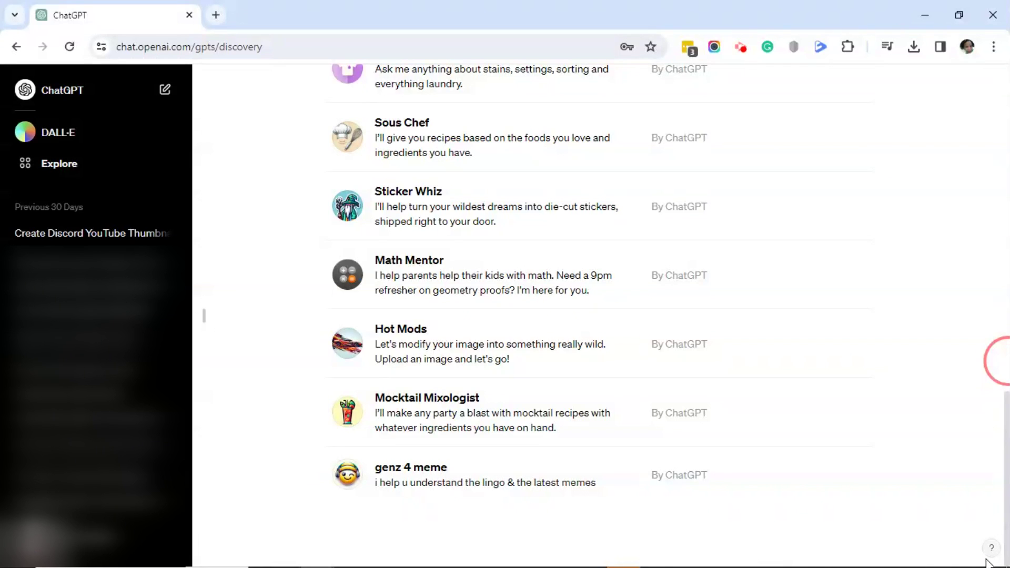
scroll(1005, 460, up, 15)
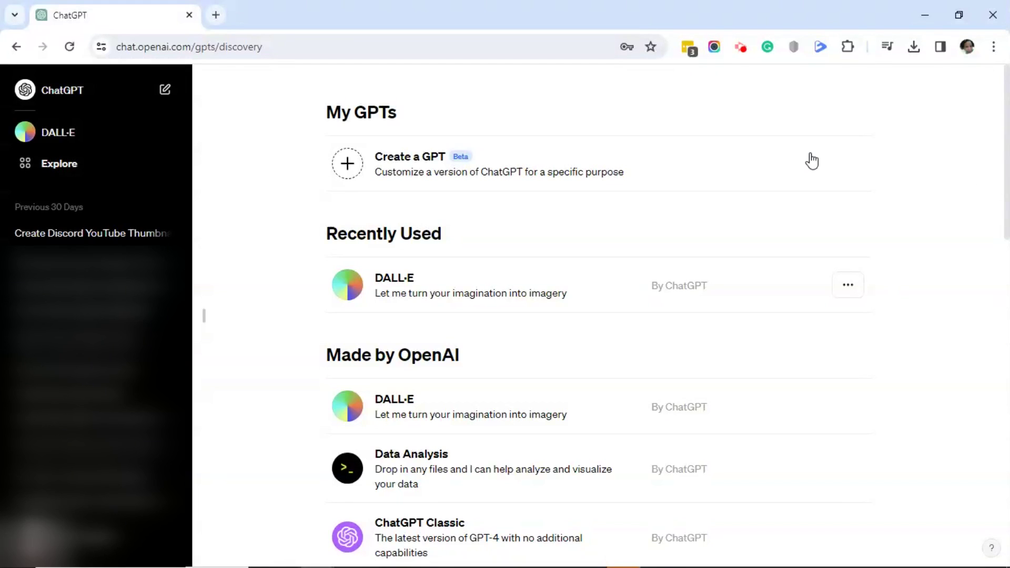
click(58, 94)
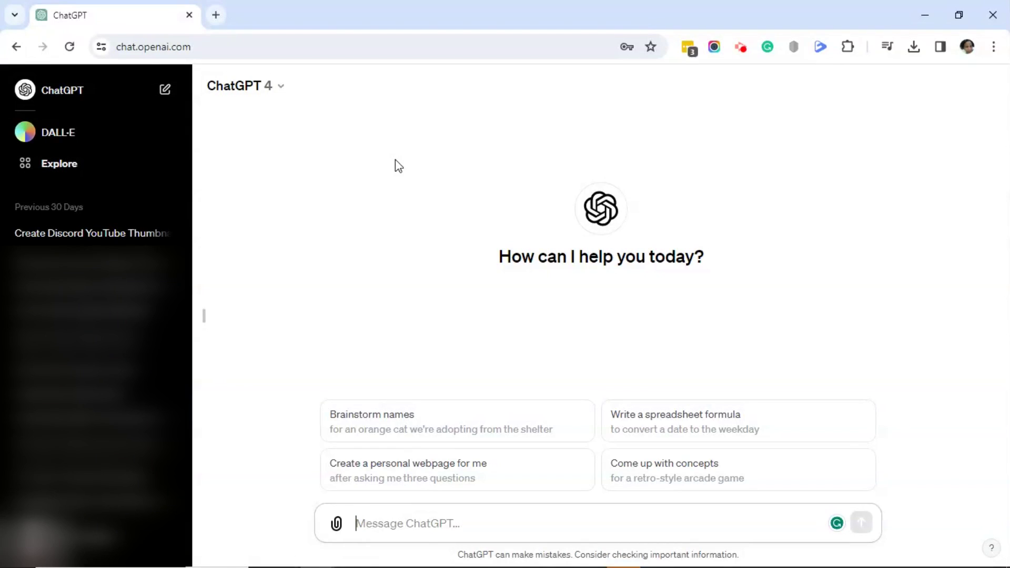
Step: Paste the prompt for a man in a suit by a green and yellow tree, add 'a', and send it
click(419, 530)
text(Create an image of a man in a suit standing by green and yellow tree.)
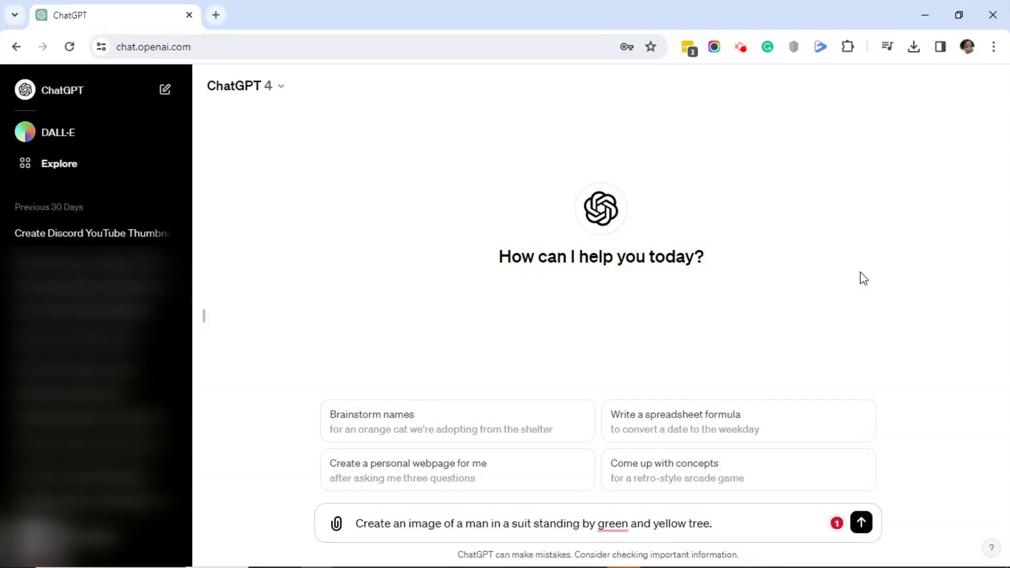
text(a)
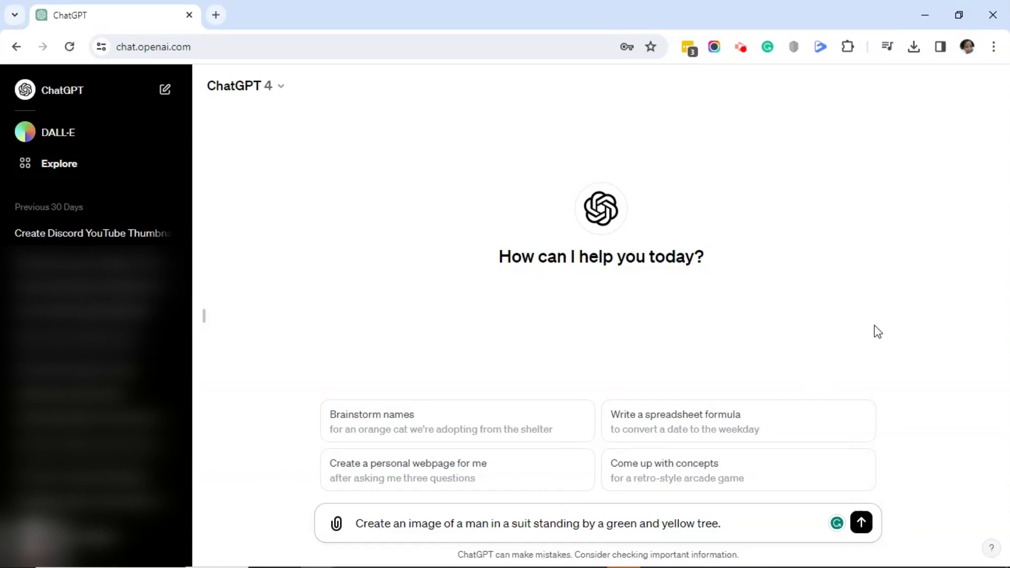
click(740, 534)
Step: Send the prompt for a man in a suit beside a green-and-yellow tree and view the newest reply
key(Return)
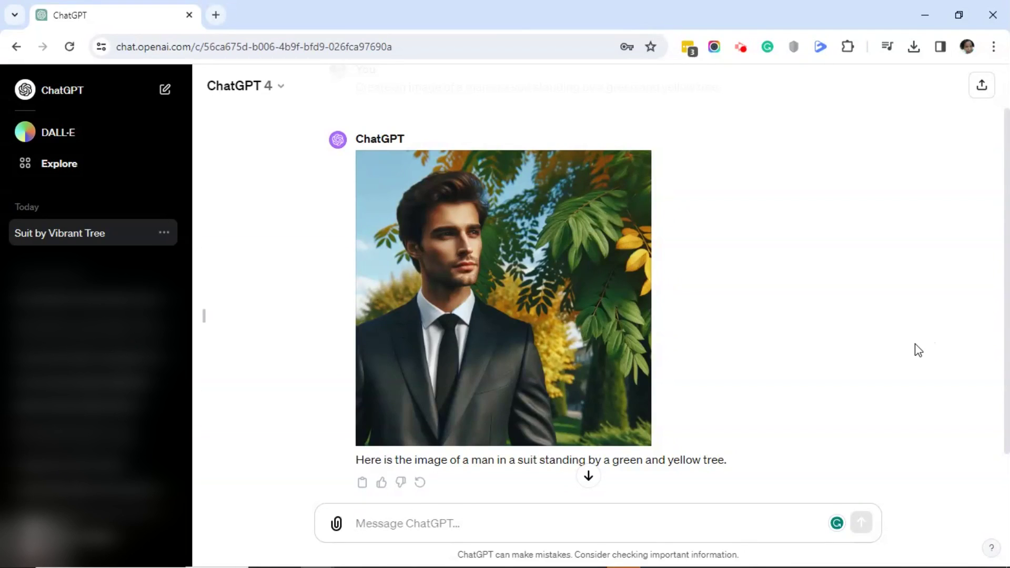
click(588, 476)
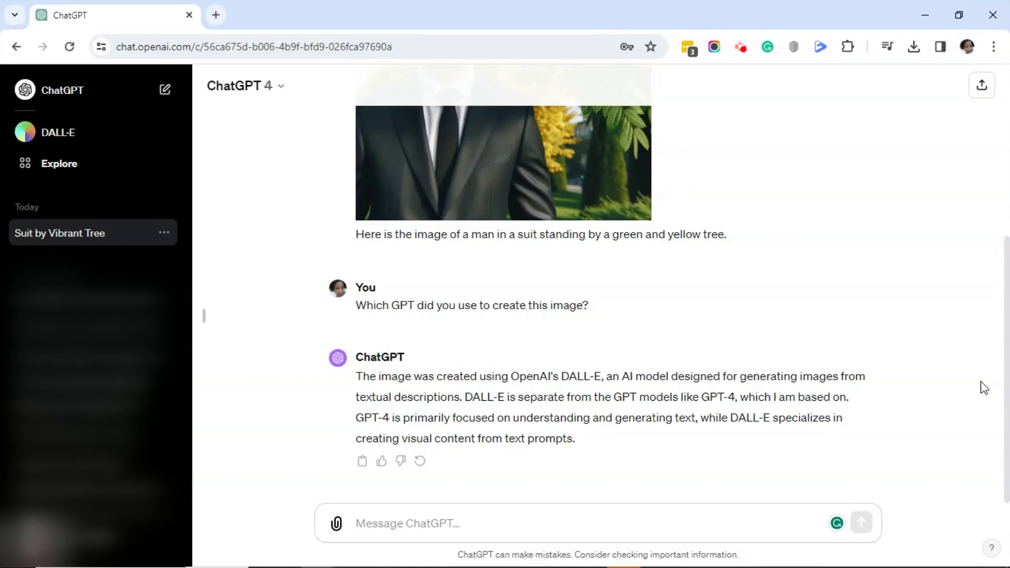